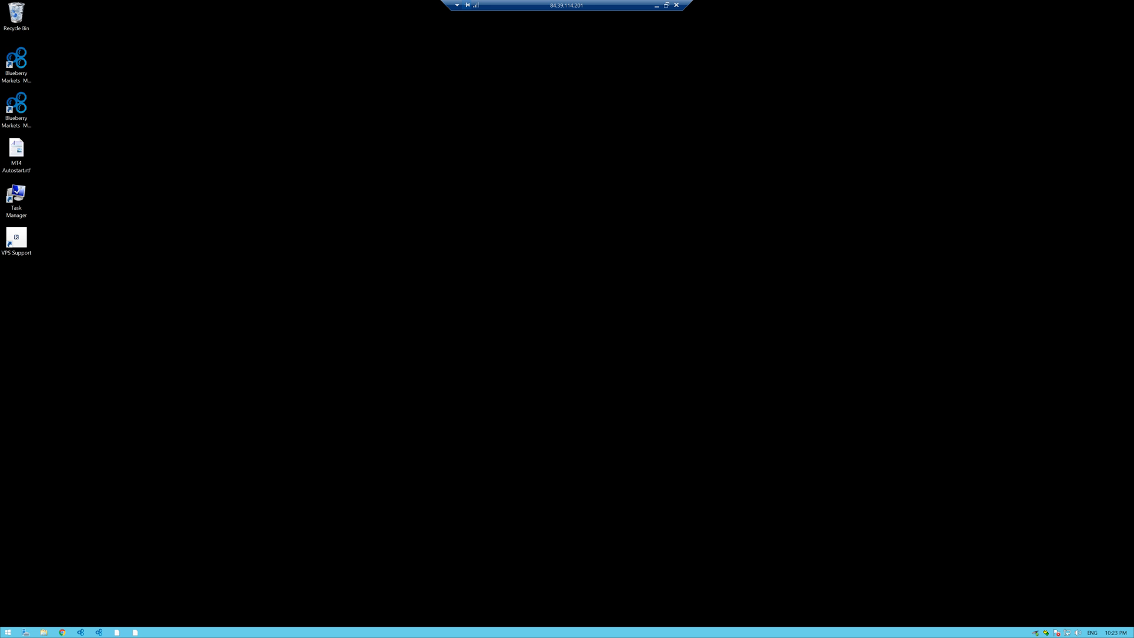
- Open File Explorer on This PC with Win+E
key("super+e")
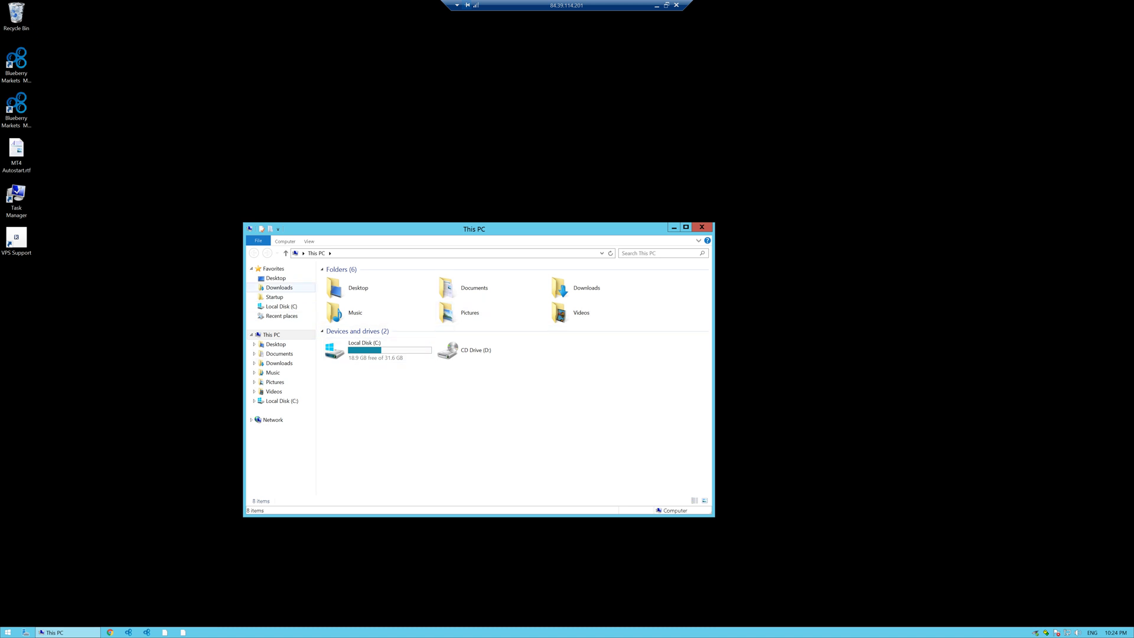
- Launch RunWithAffinity.exe from Downloads and load terminal.exe from Blueberry Markets MetaTrader 4 Terminal
left_click(279, 288)
double_click(354, 280)
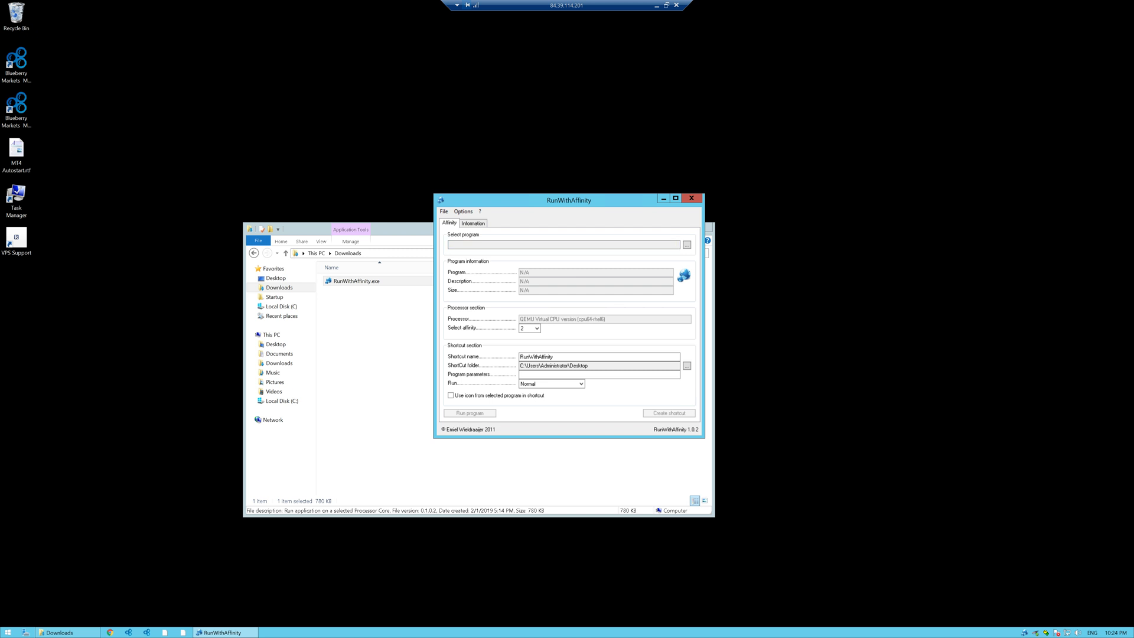
left_click(687, 245)
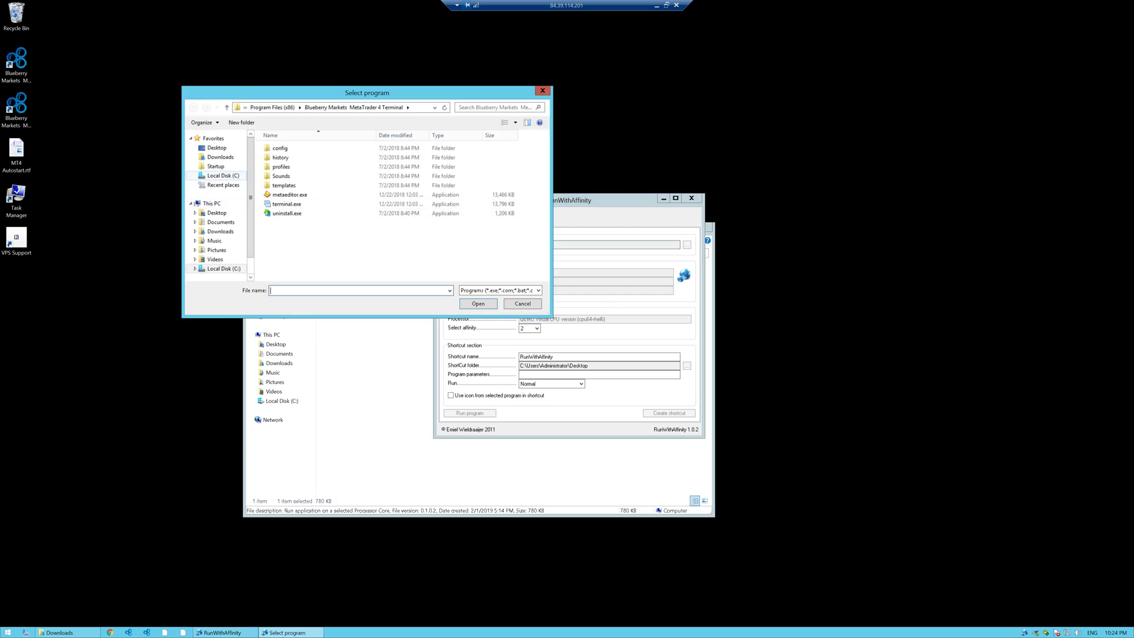
left_click(218, 176)
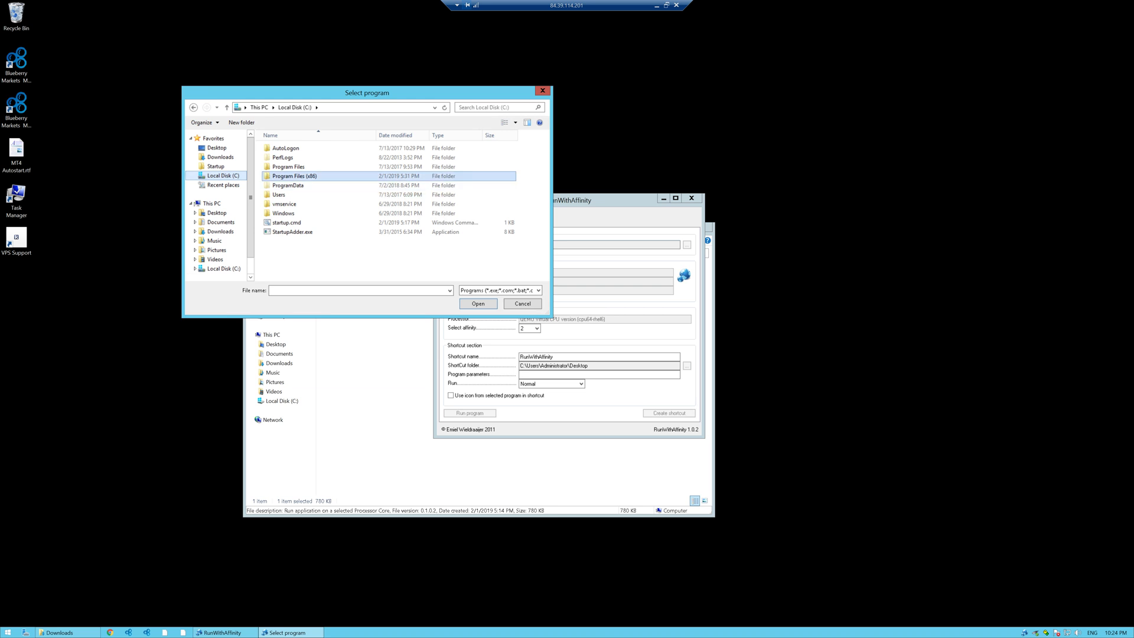
double_click(294, 176)
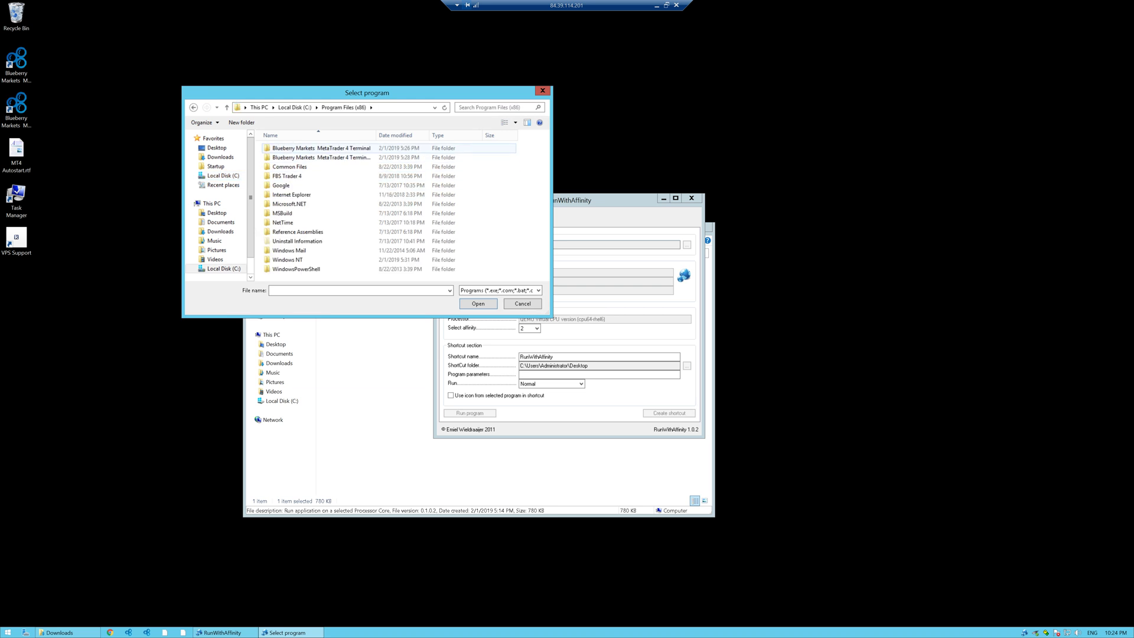
double_click(320, 149)
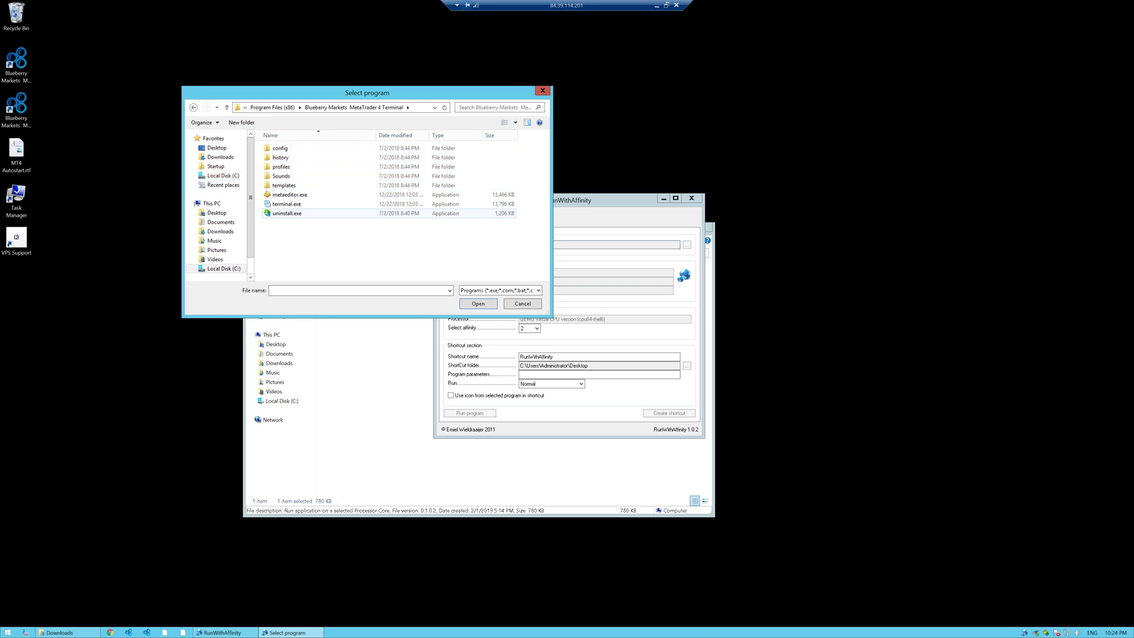
left_click(286, 204)
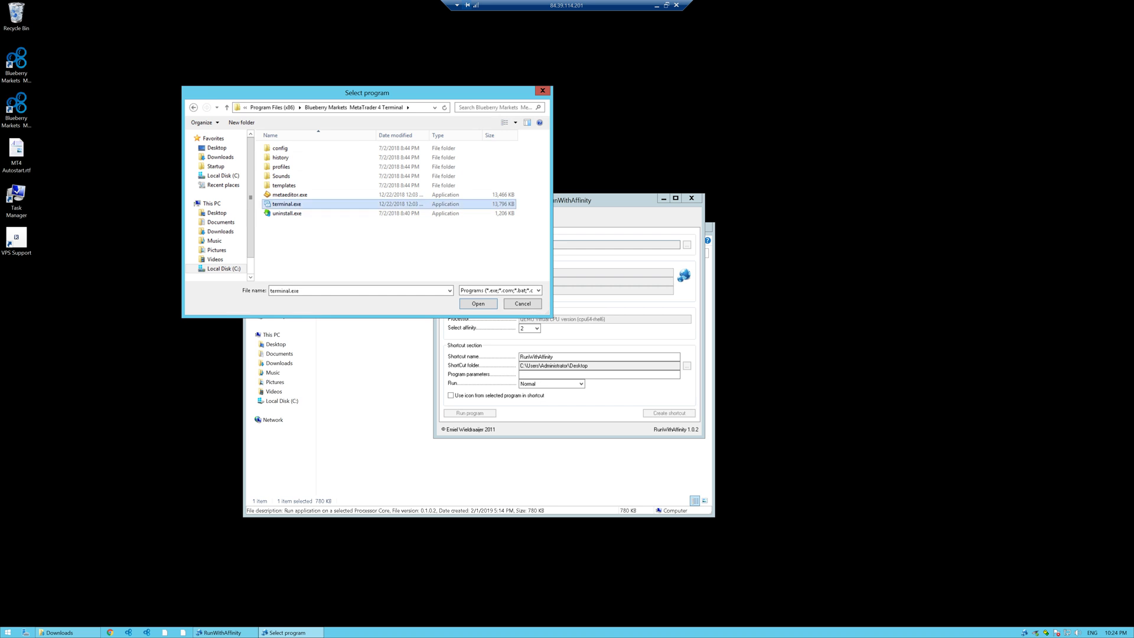
double_click(286, 204)
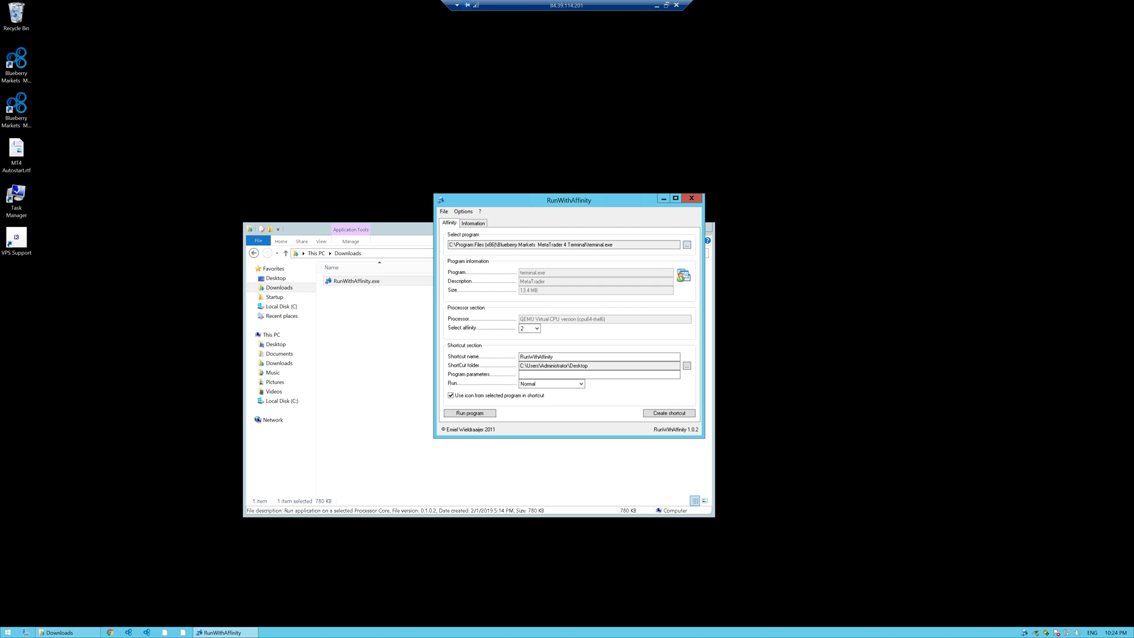
- Create the 'MT4 1' desktop shortcut with affinity 1 and confirm it
left_click(530, 329)
left_click(523, 341)
left_click_drag(555, 356, 523, 356)
type("MT4 1")
key("Return")
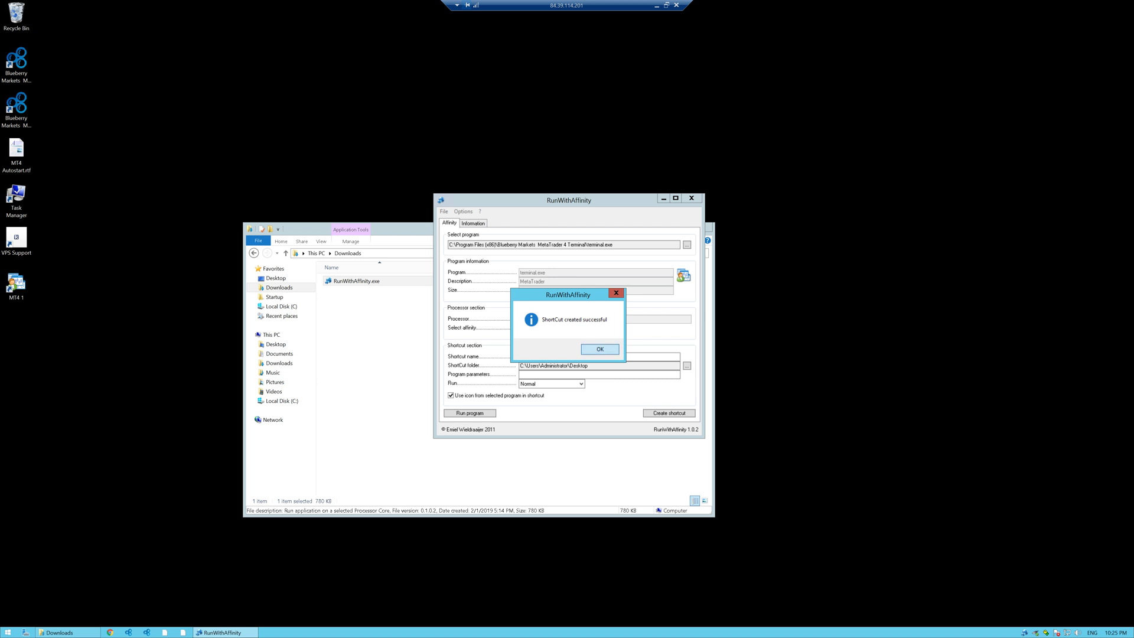
key("Return")
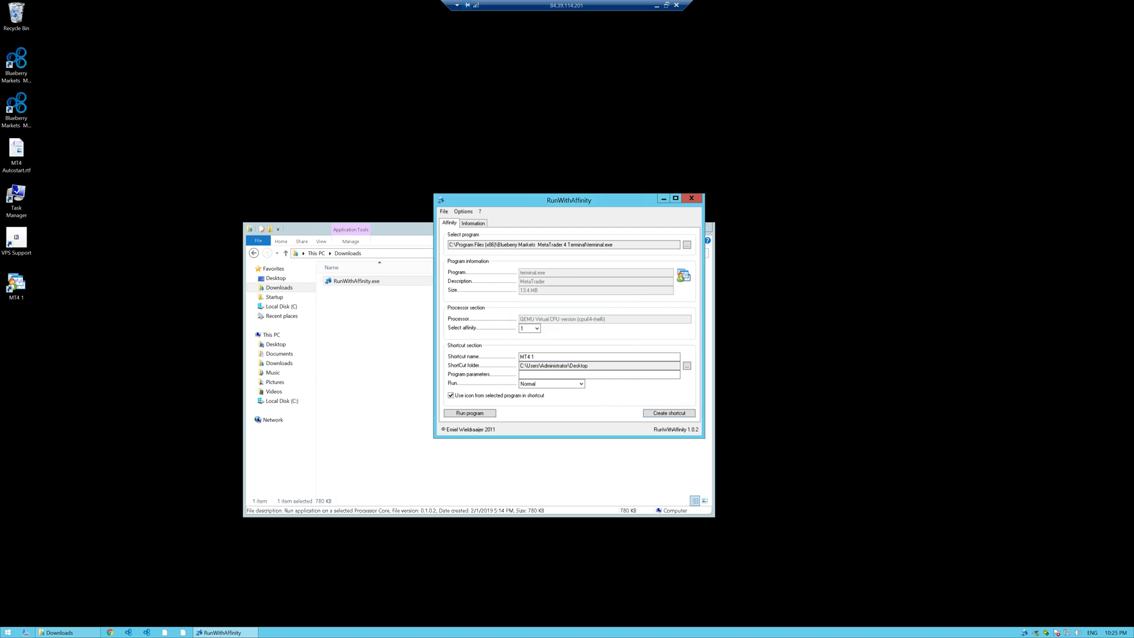
- Load terminal.exe from C:\Program Files (x86)\Blueberry Markets MetaTrader 4 Terminal 2
left_click(687, 244)
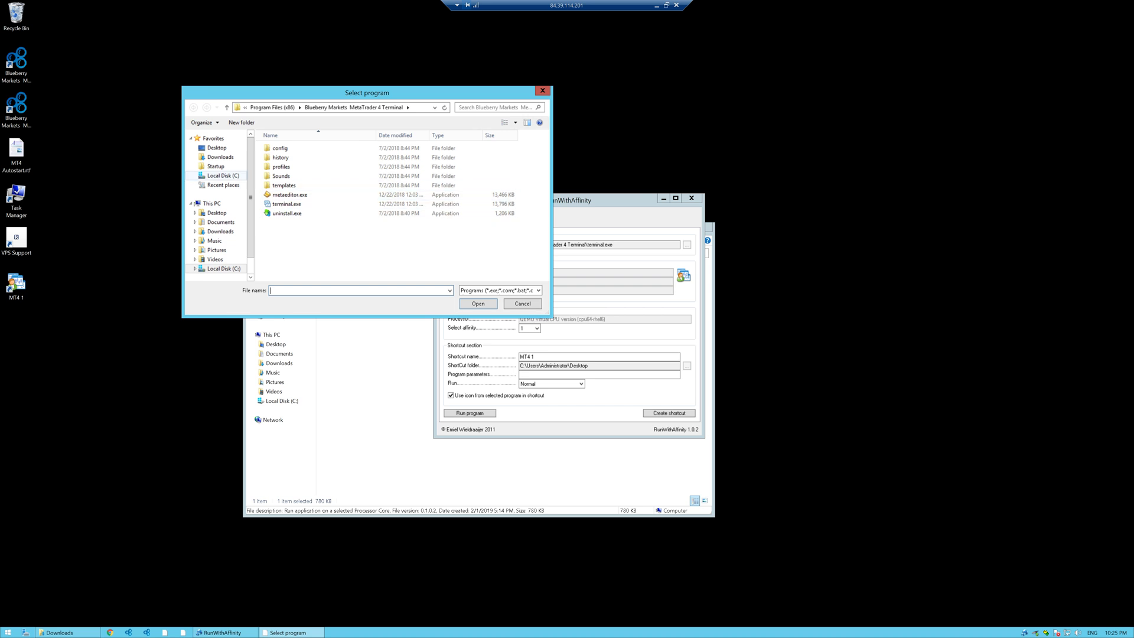
left_click(222, 175)
left_click(295, 175)
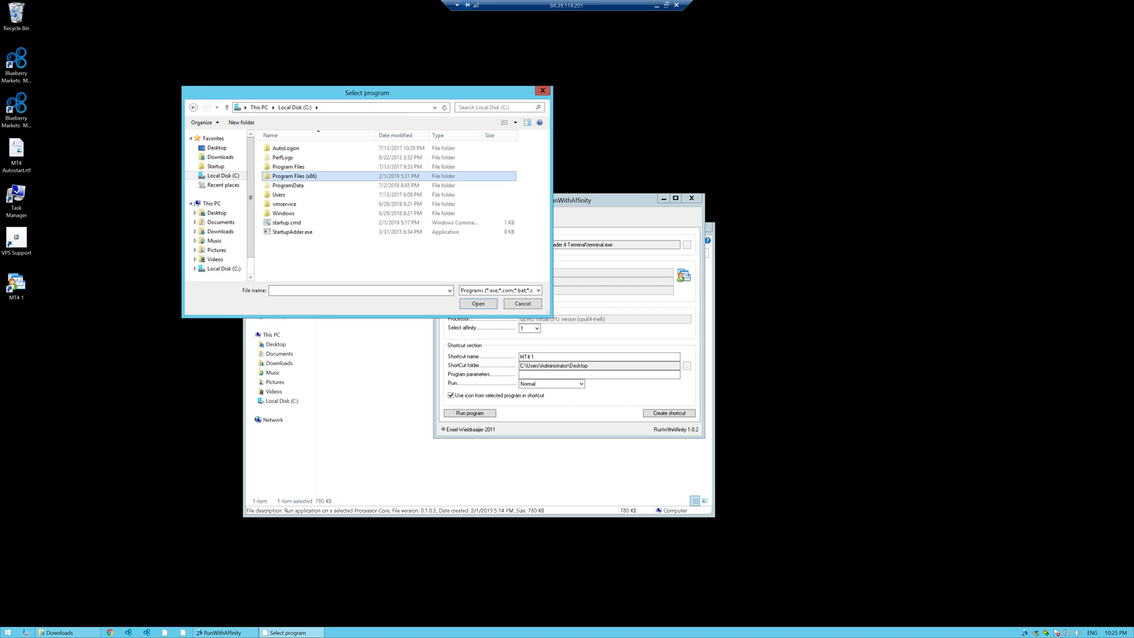
double_click(295, 176)
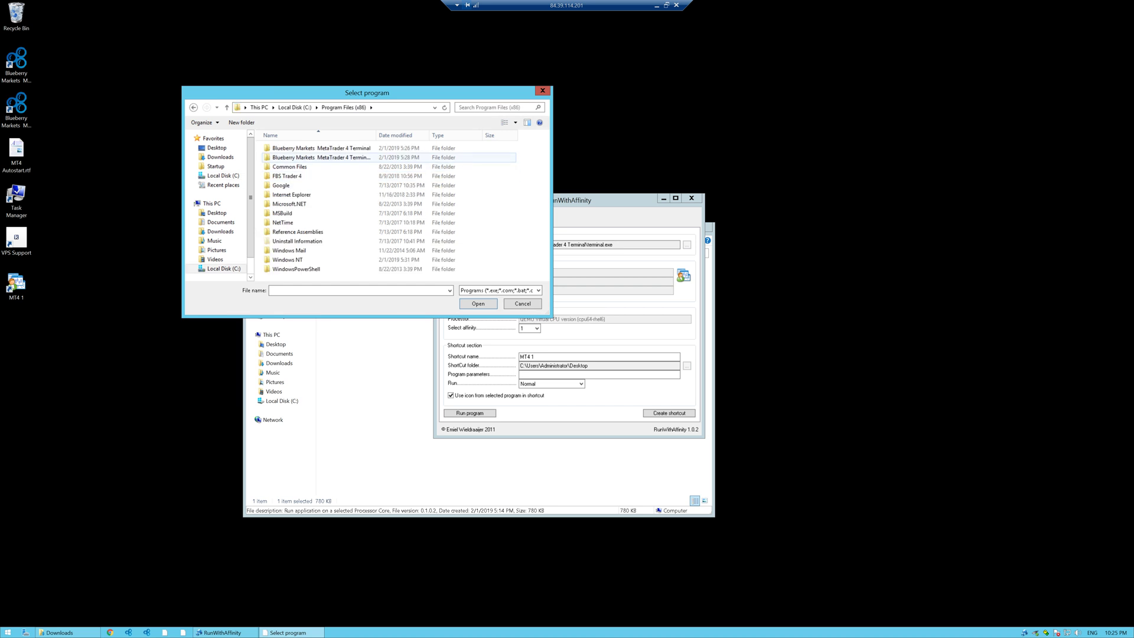
double_click(320, 158)
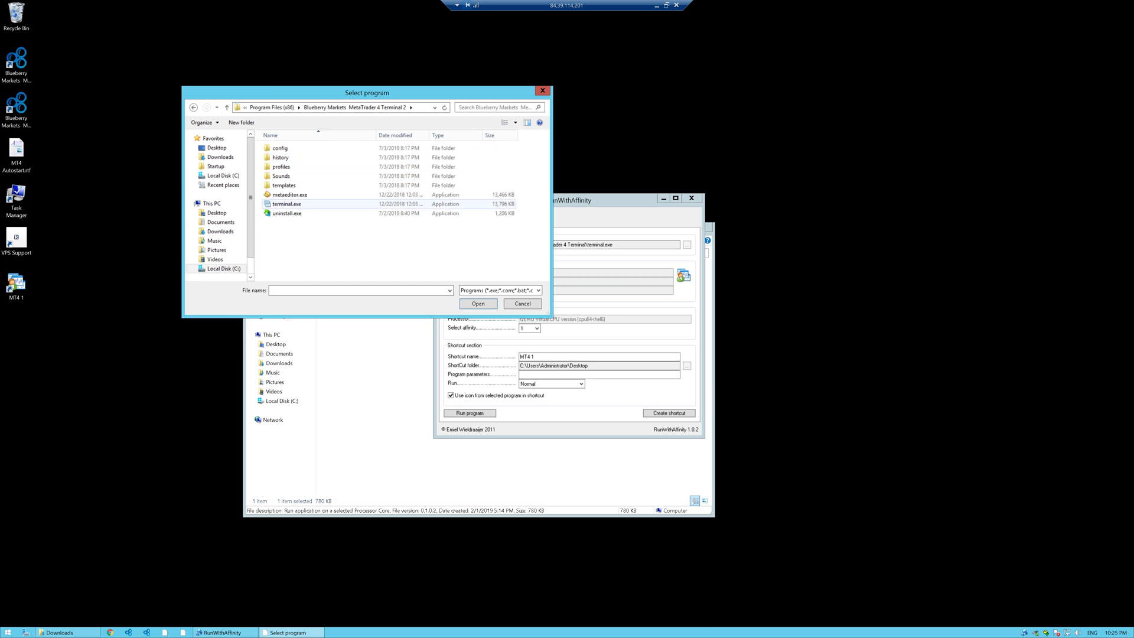
double_click(287, 205)
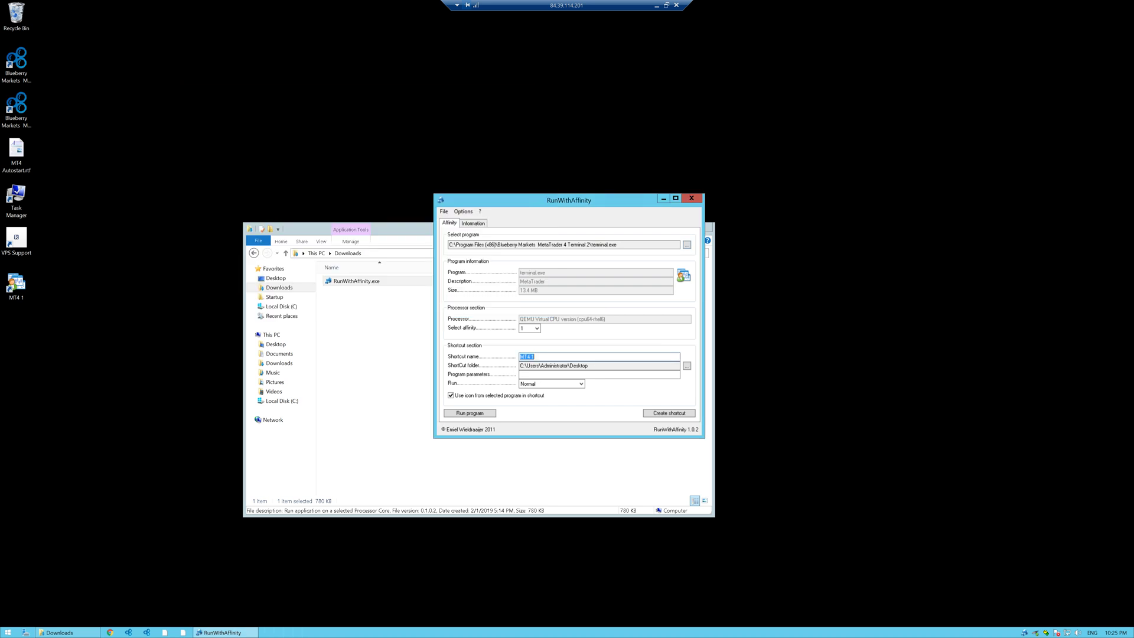
- Create the 'MT4 2' shortcut with affinity 1, confirm it, and close RunWithAffinity
left_click(530, 328)
left_click(528, 340)
left_click(669, 414)
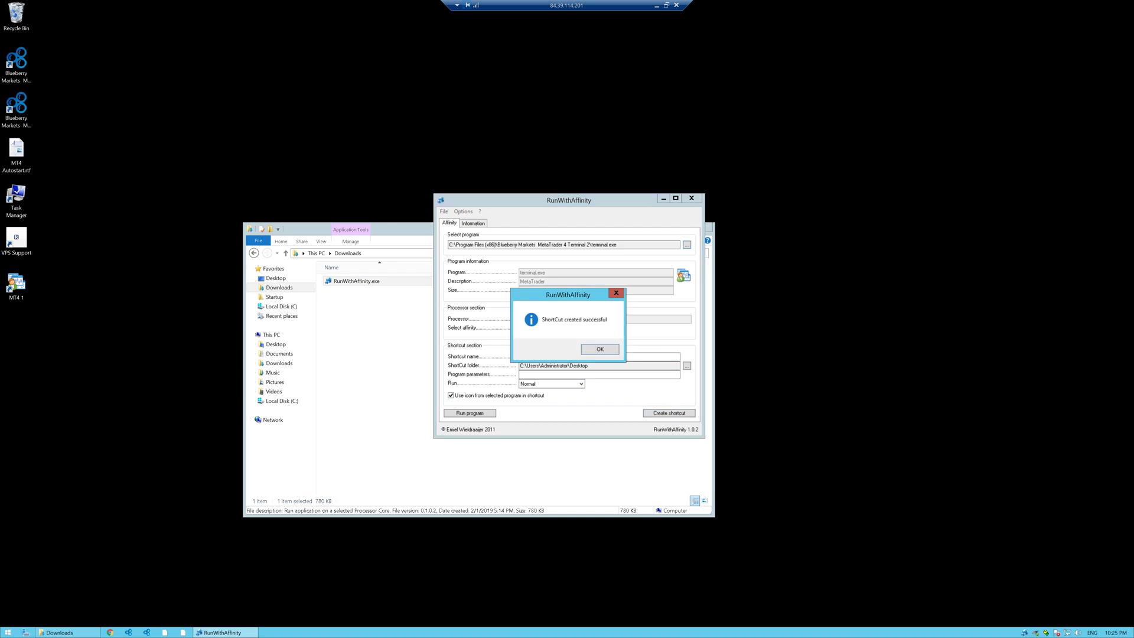
left_click(600, 345)
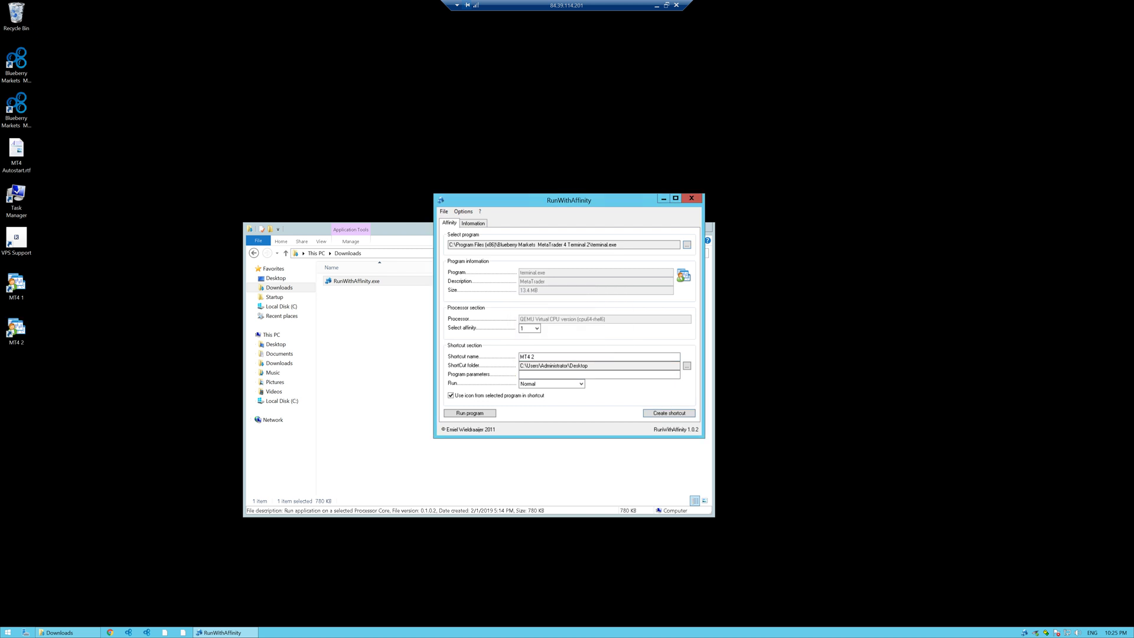
left_click(691, 199)
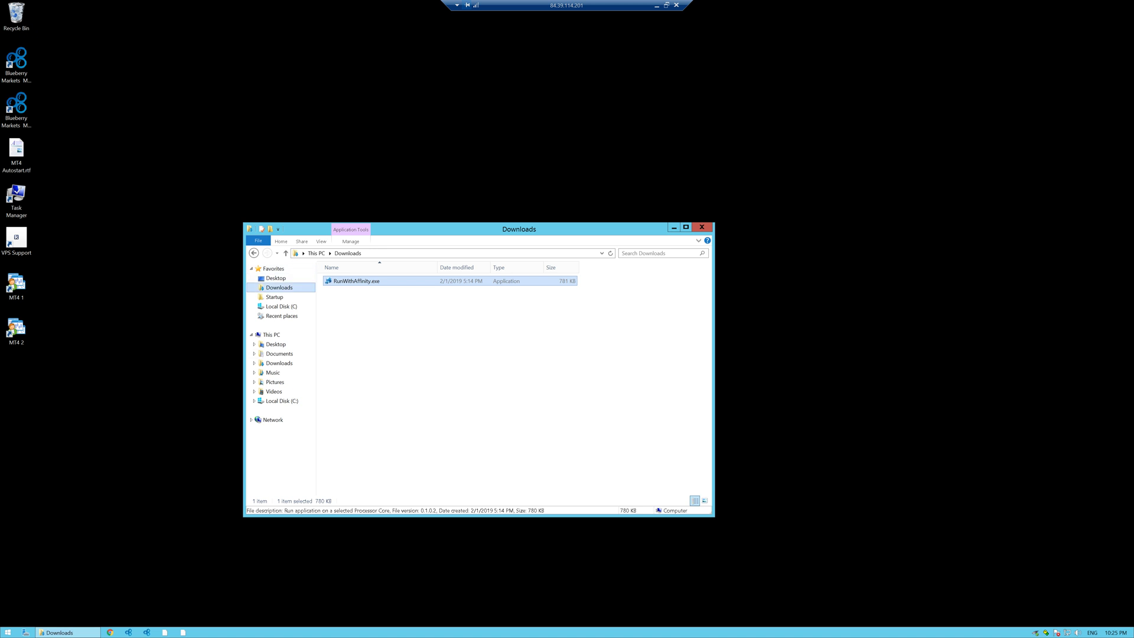
- Open the Startup folder and copy the MT4 1 and MT4 2 desktop shortcuts
left_click(274, 297)
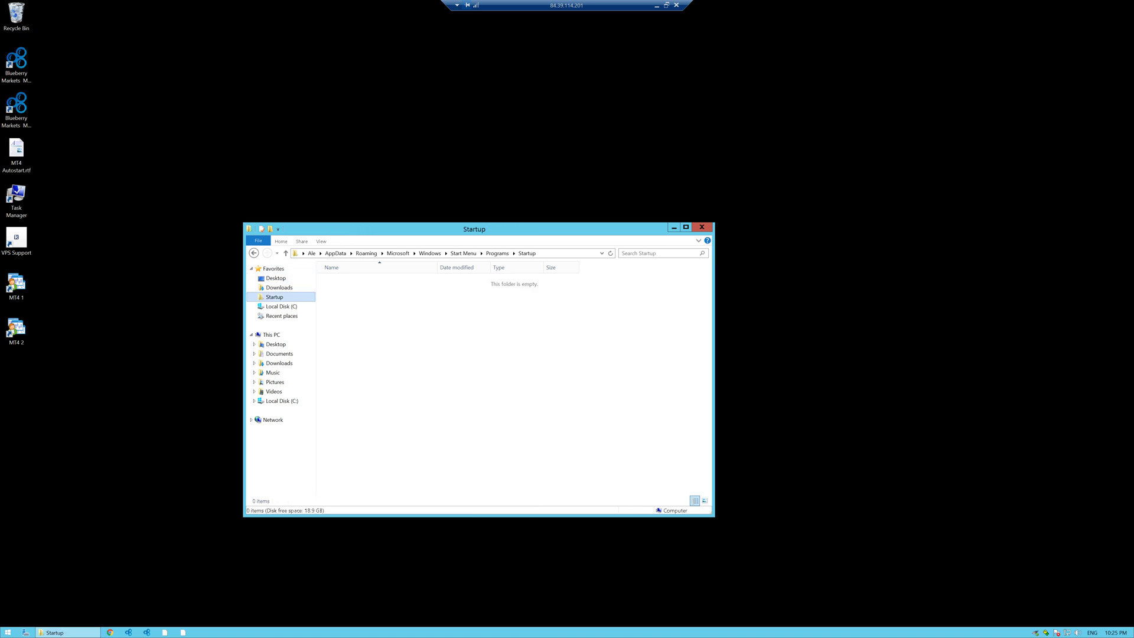
left_click_drag(98, 376, 3, 280)
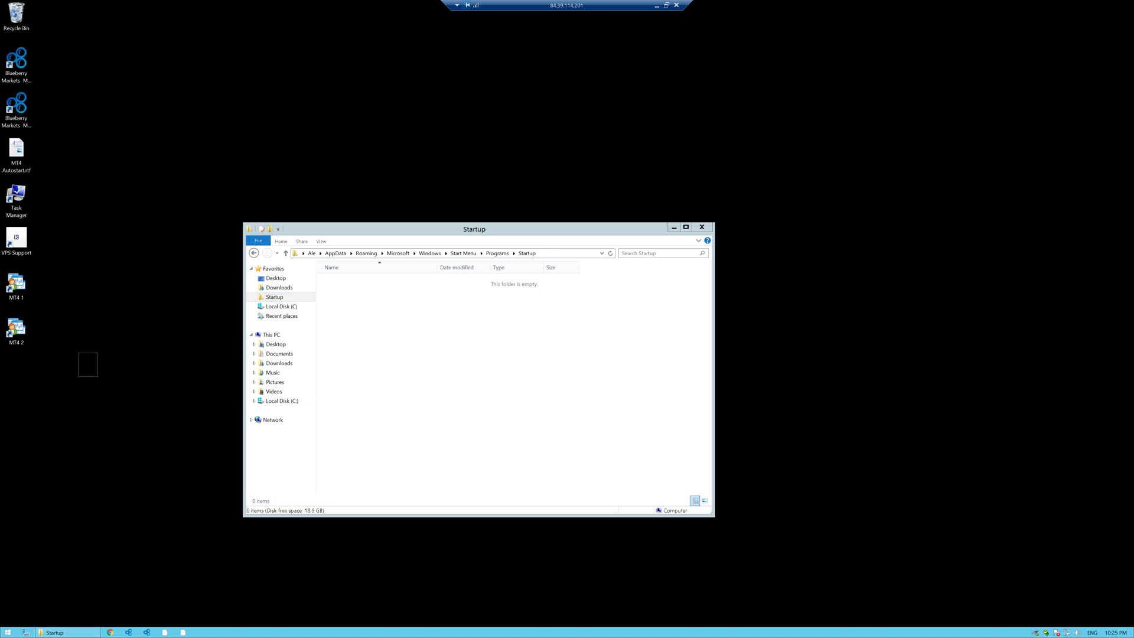
right_click(3, 282)
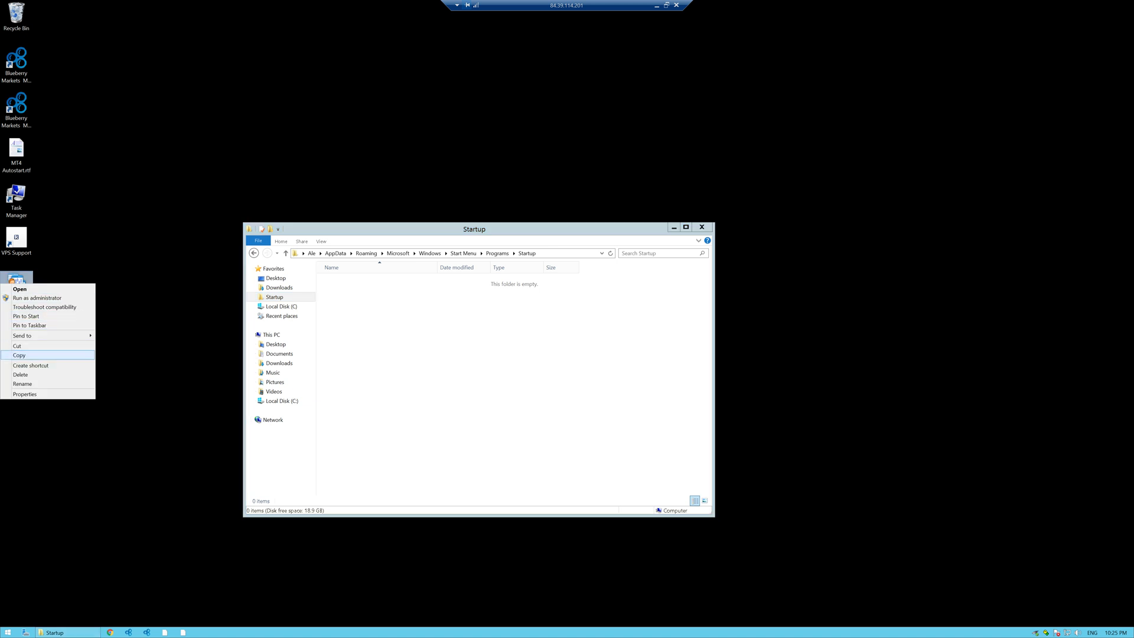
left_click(20, 354)
- Paste both MT4 shortcuts into Startup and minimize the MetaTrader chart window
left_click(514, 381)
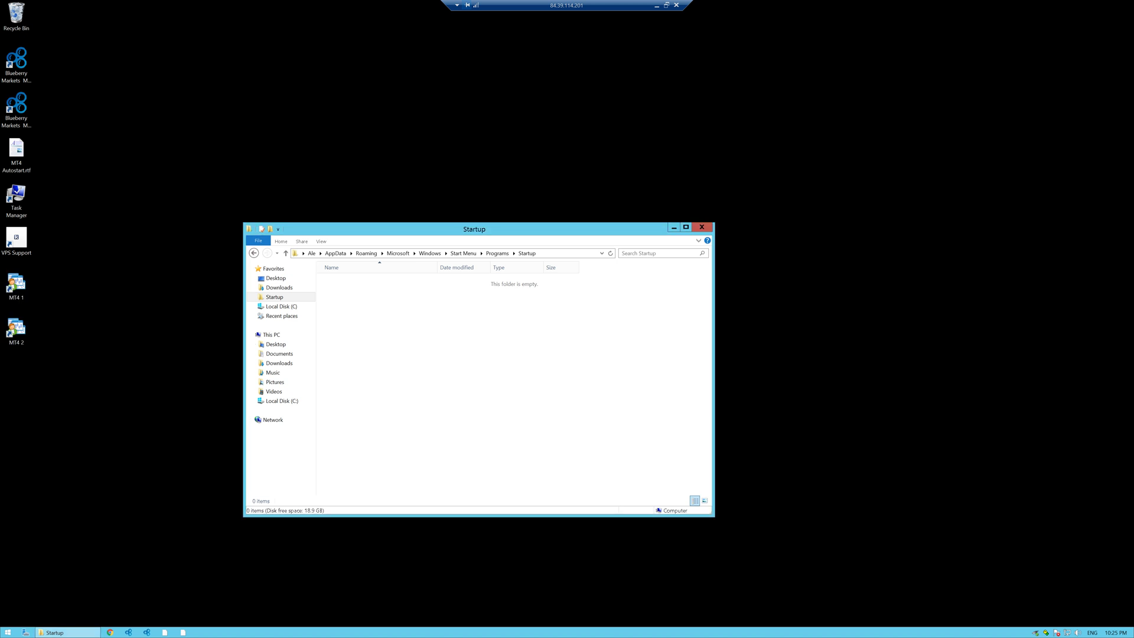
right_click(328, 314)
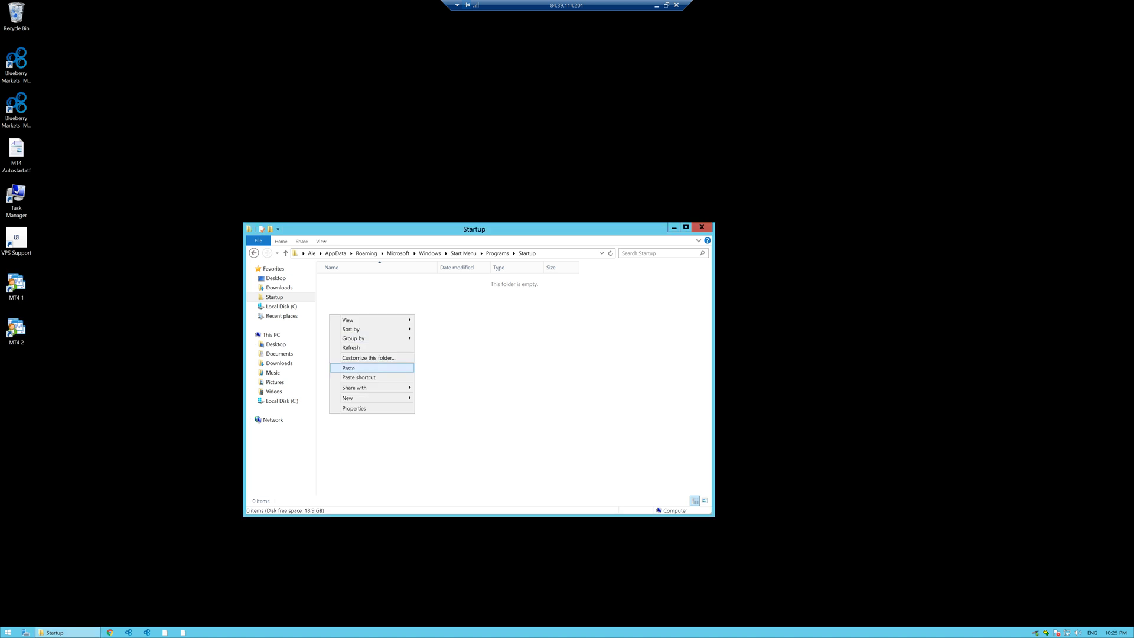
left_click(354, 369)
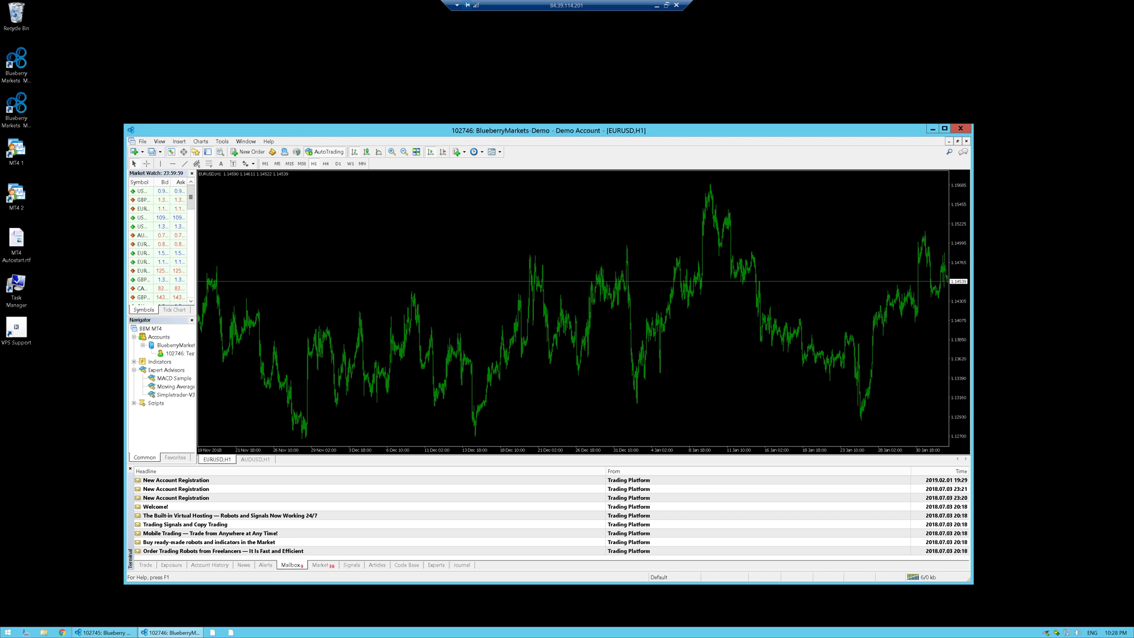
left_click(932, 129)
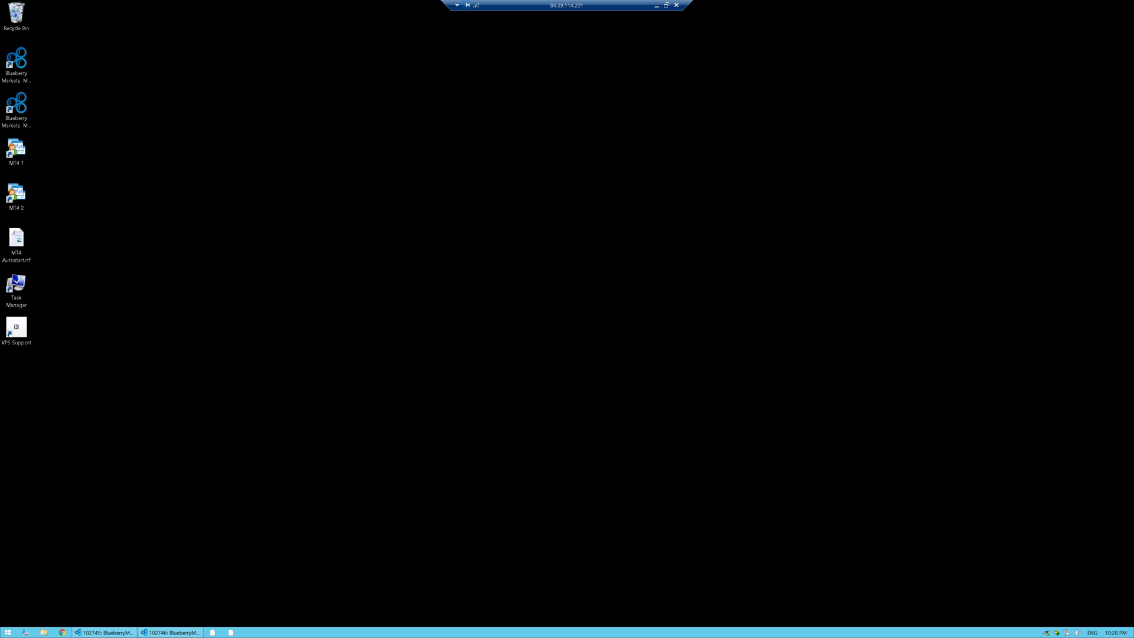
left_click(16, 288)
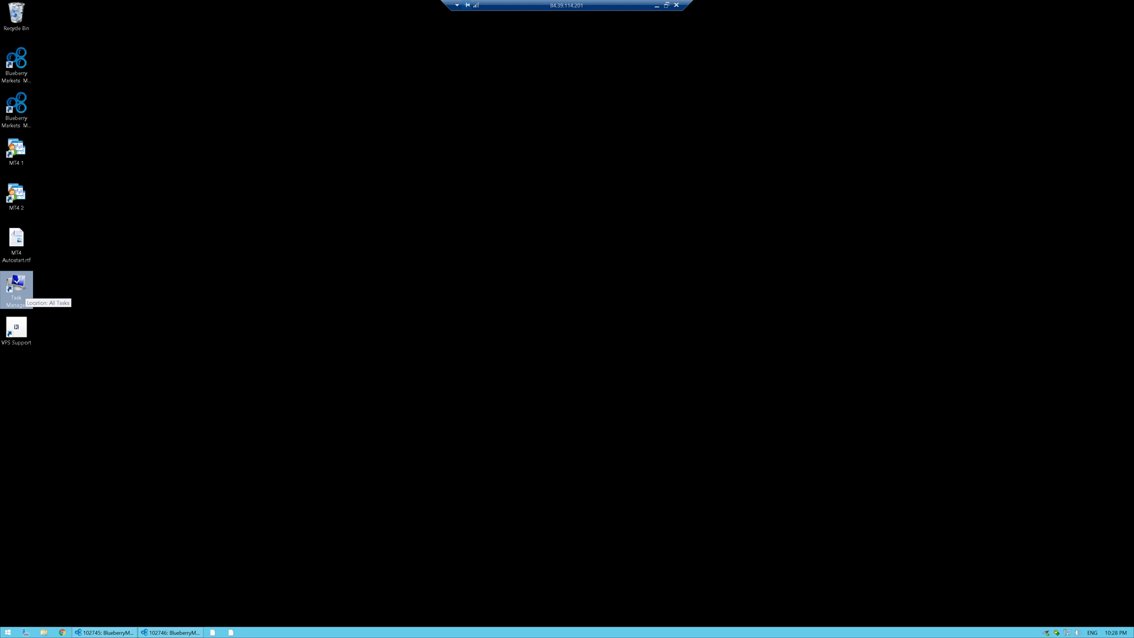
- Open Task Manager's Details list and view the first terminal.exe's processor affinity
double_click(16, 286)
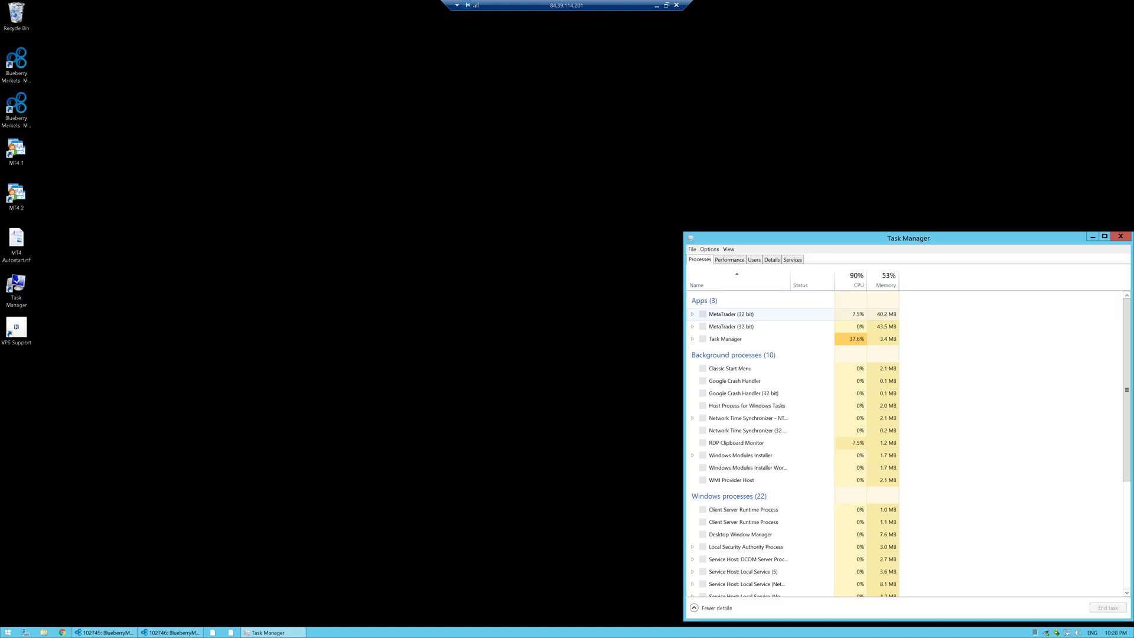
left_click(771, 259)
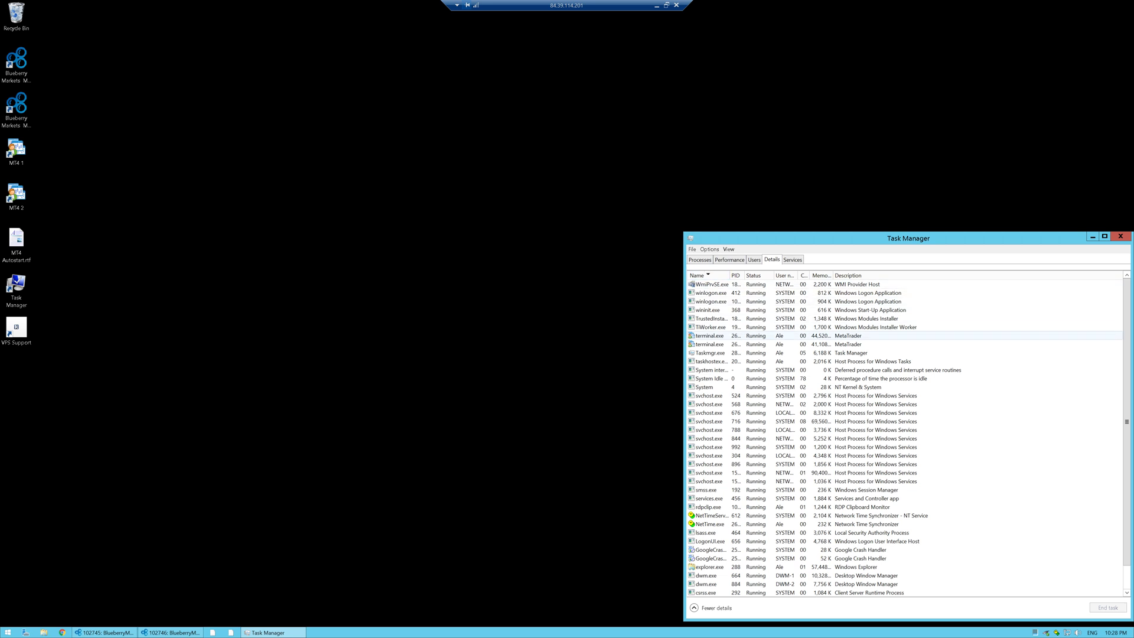
left_click(906, 336)
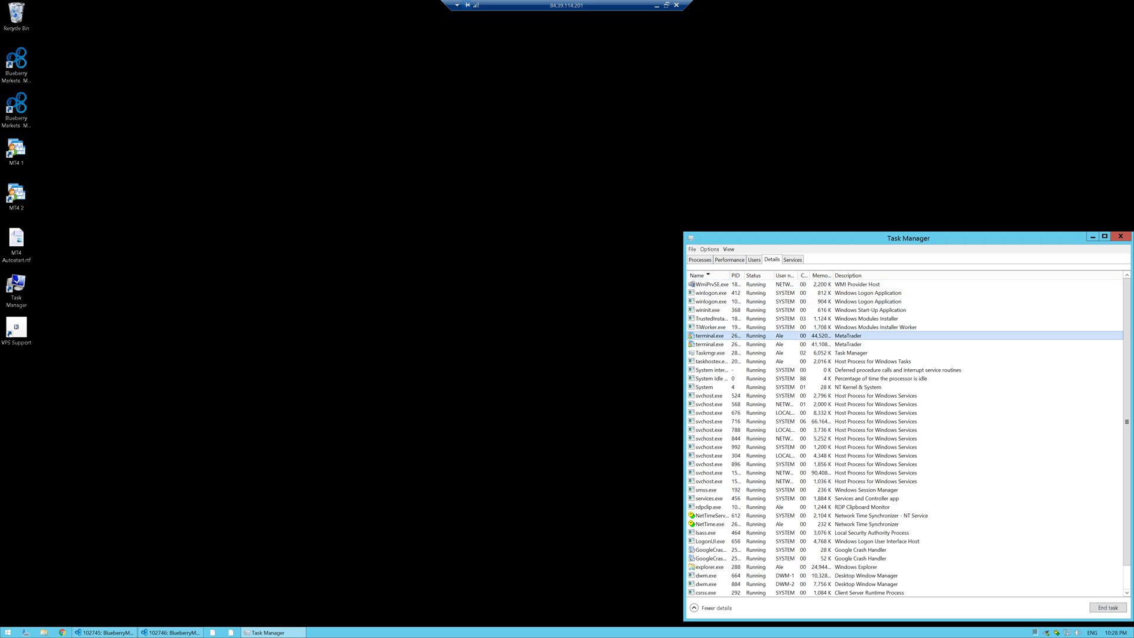
right_click(709, 336)
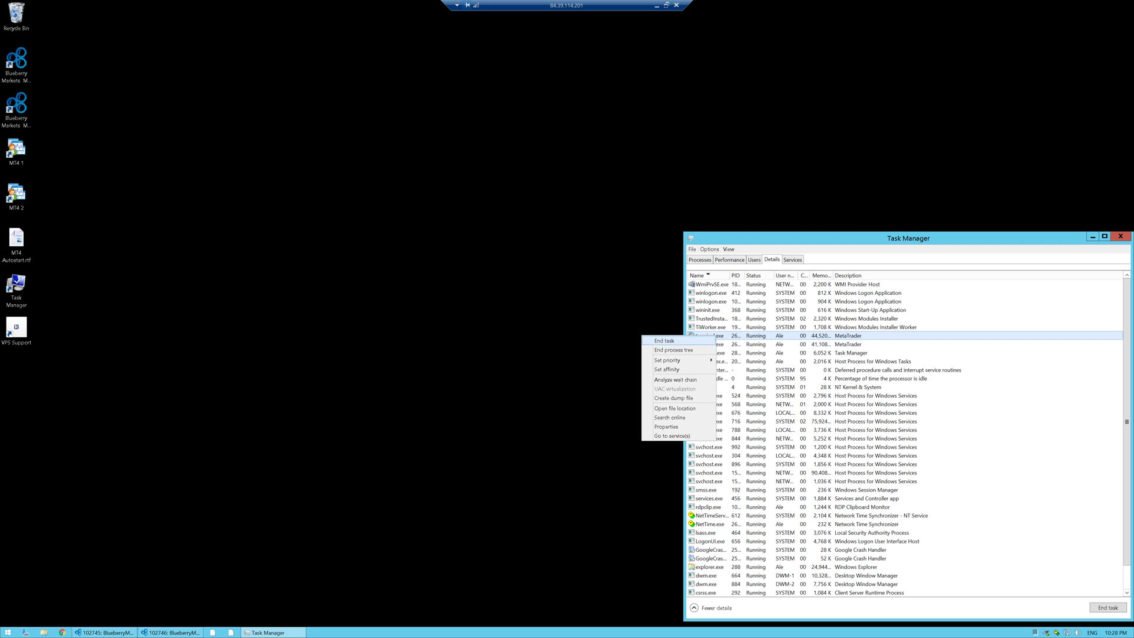
left_click(670, 370)
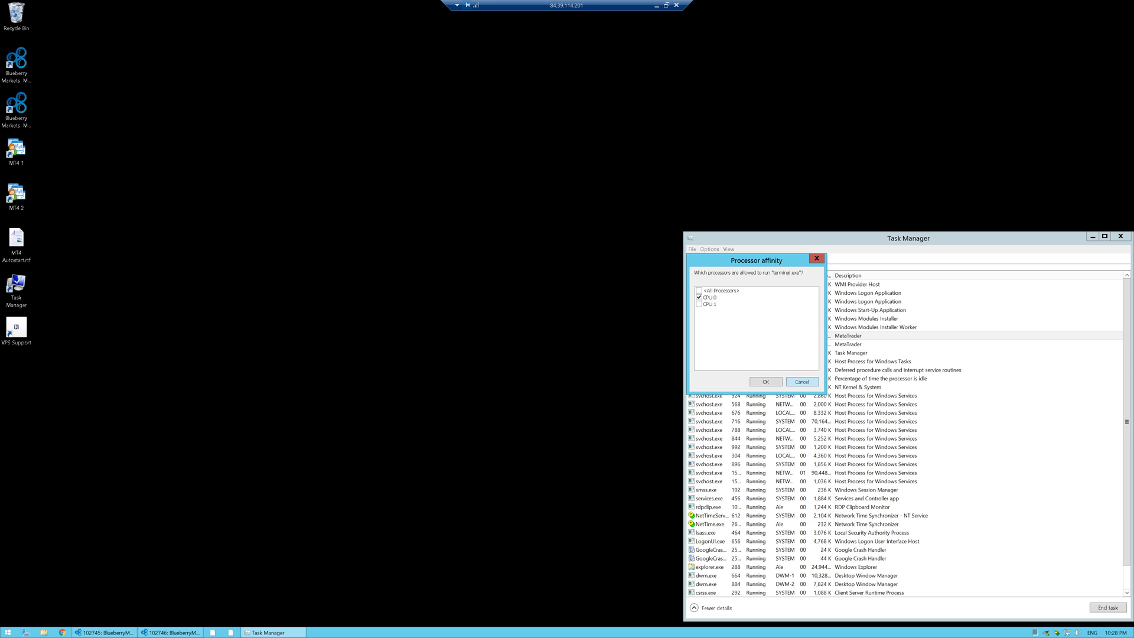
- Check that the second terminal.exe's affinity also allows only CPU 0
left_click(764, 381)
right_click(709, 345)
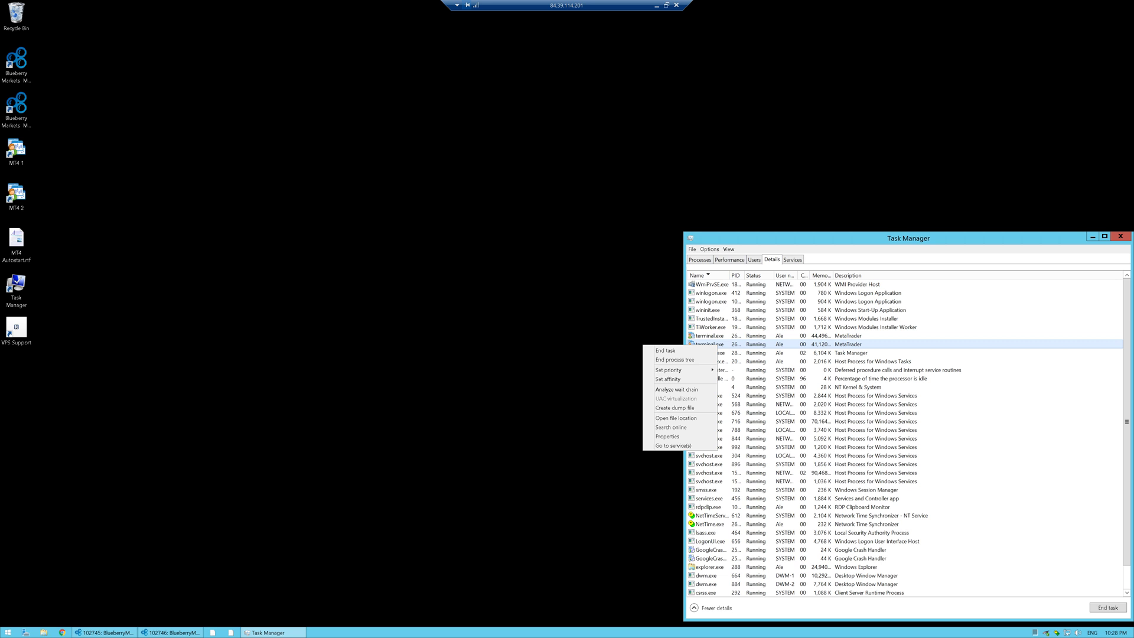
left_click(669, 379)
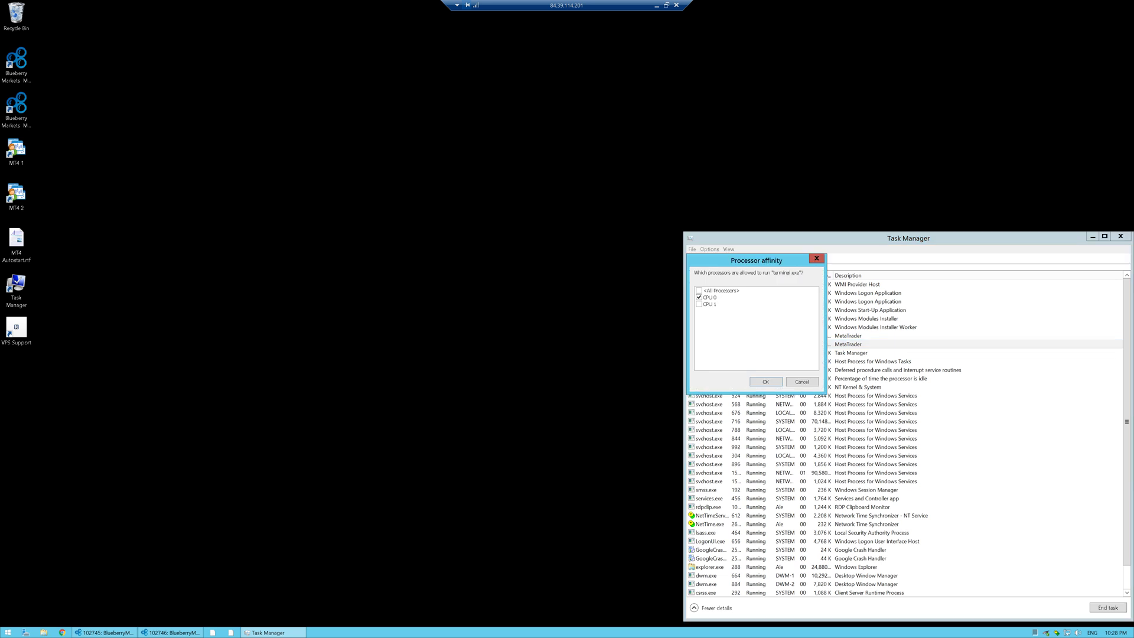